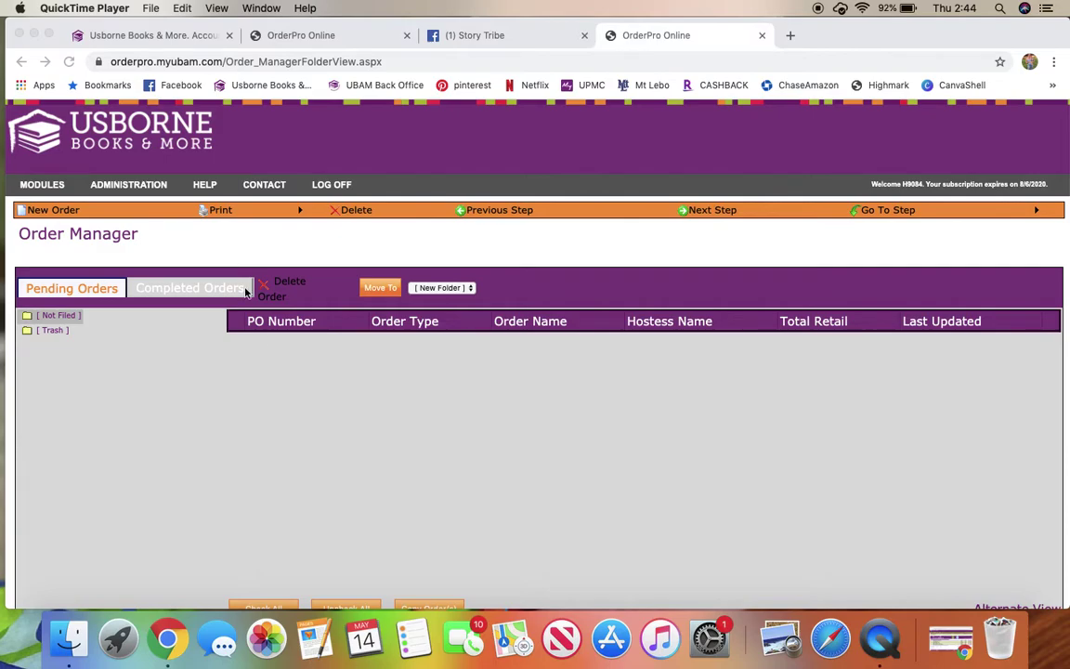
Step: Start a new order and advance past the blank Hostess / Org Info form to Order Type
{"action": "left_click", "coordinate": [52, 211]}
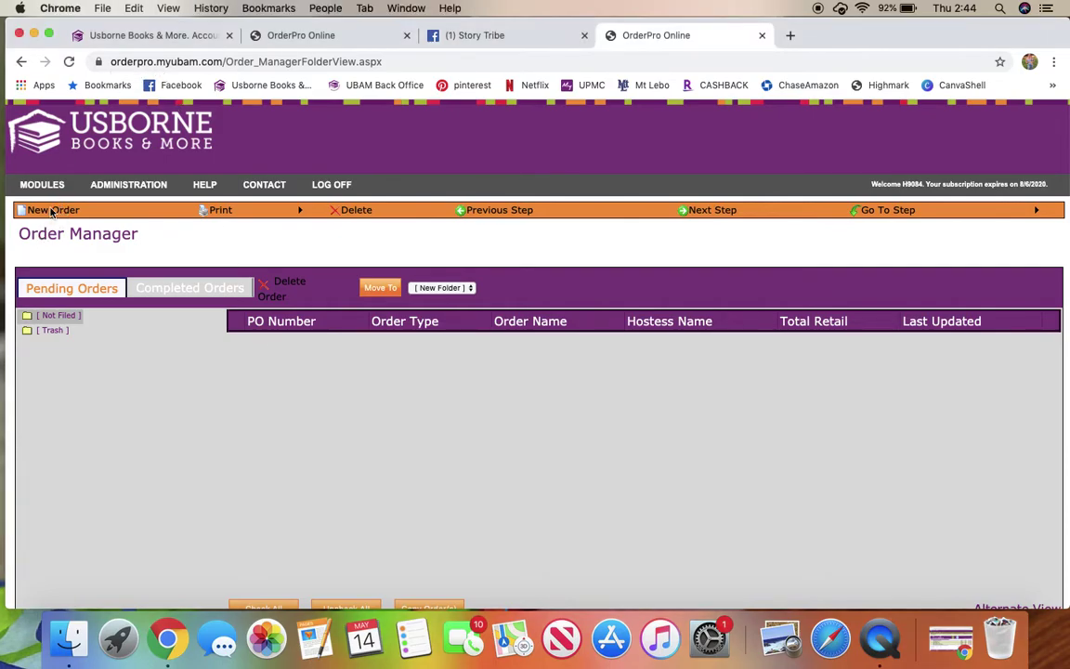
{"action": "left_click", "coordinate": [52, 211]}
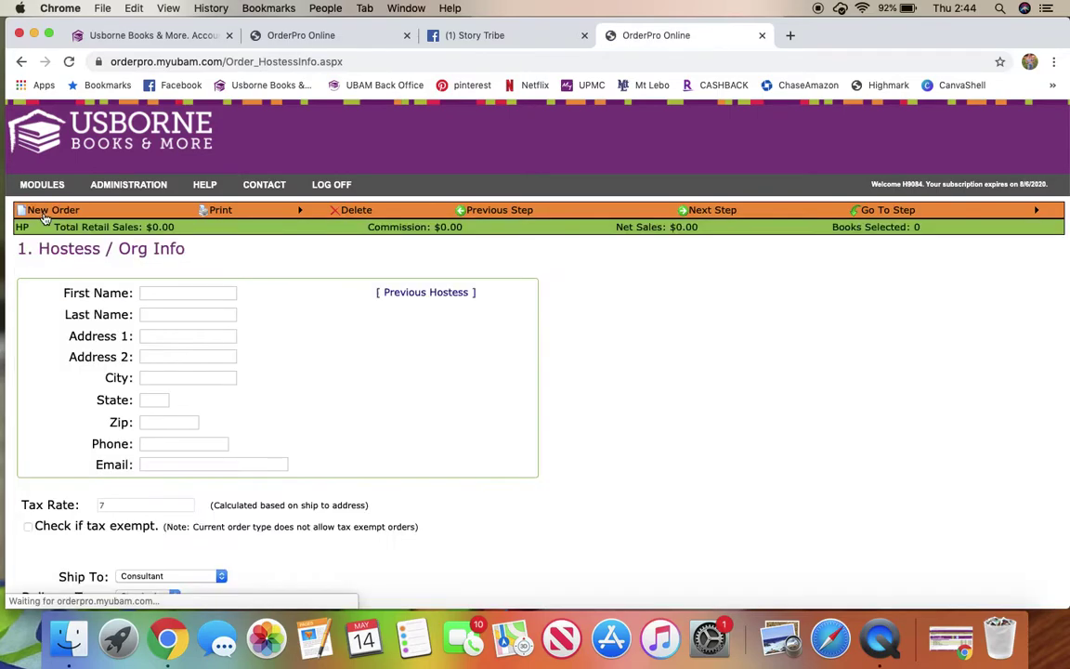
{"action": "scroll", "coordinate": [114, 467], "scroll_direction": "down", "scroll_amount": 1}
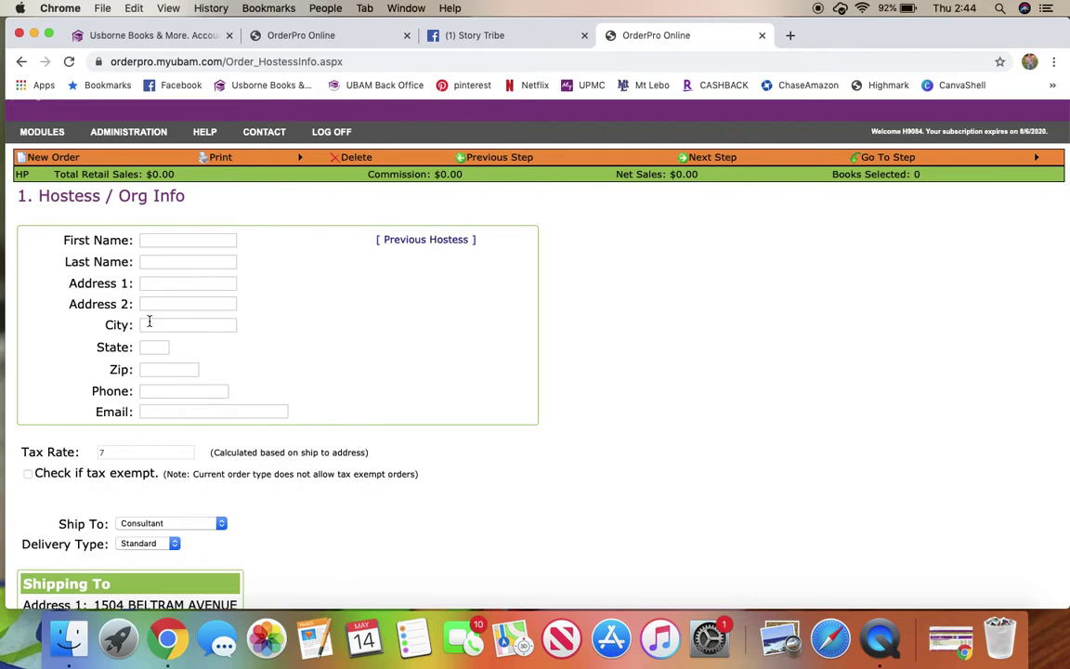
{"action": "scroll", "coordinate": [177, 427], "scroll_direction": "down", "scroll_amount": 2}
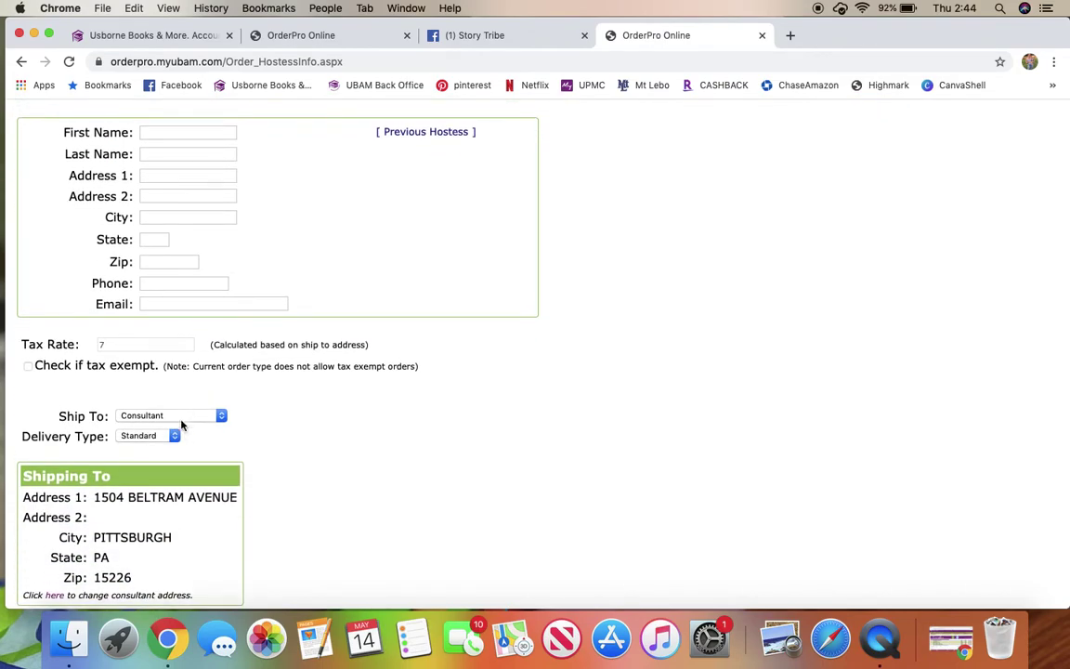
{"action": "scroll", "coordinate": [257, 477], "scroll_direction": "up", "scroll_amount": 3}
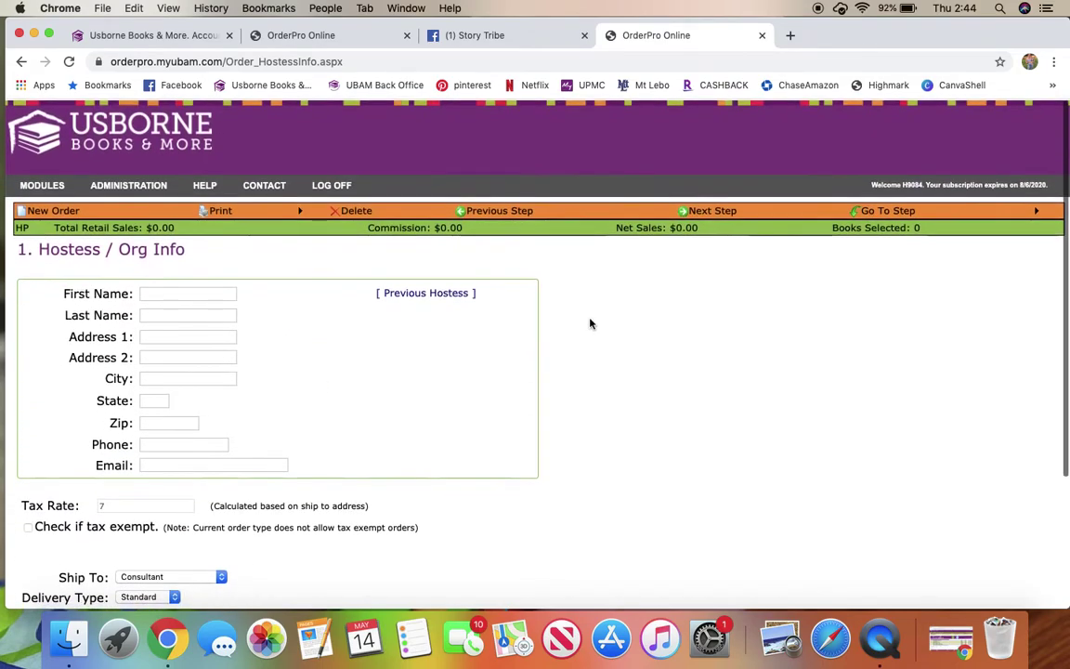
{"action": "left_click", "coordinate": [713, 211]}
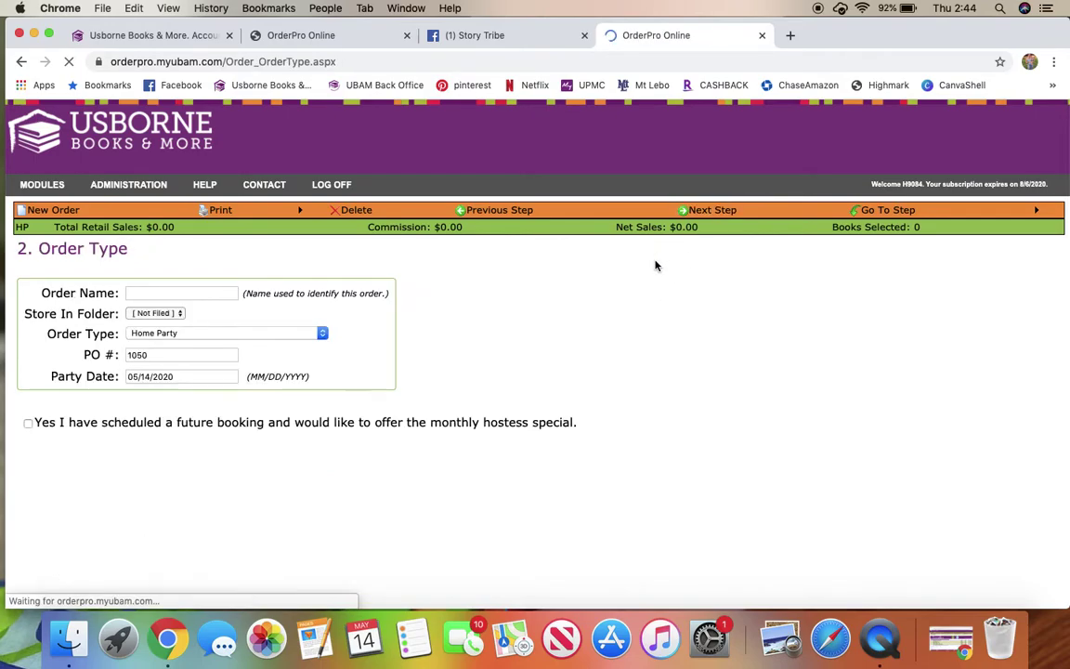
Step: Fill Order Name with the hostess's name from autofill and continue to Select Books
{"action": "left_click", "coordinate": [227, 294]}
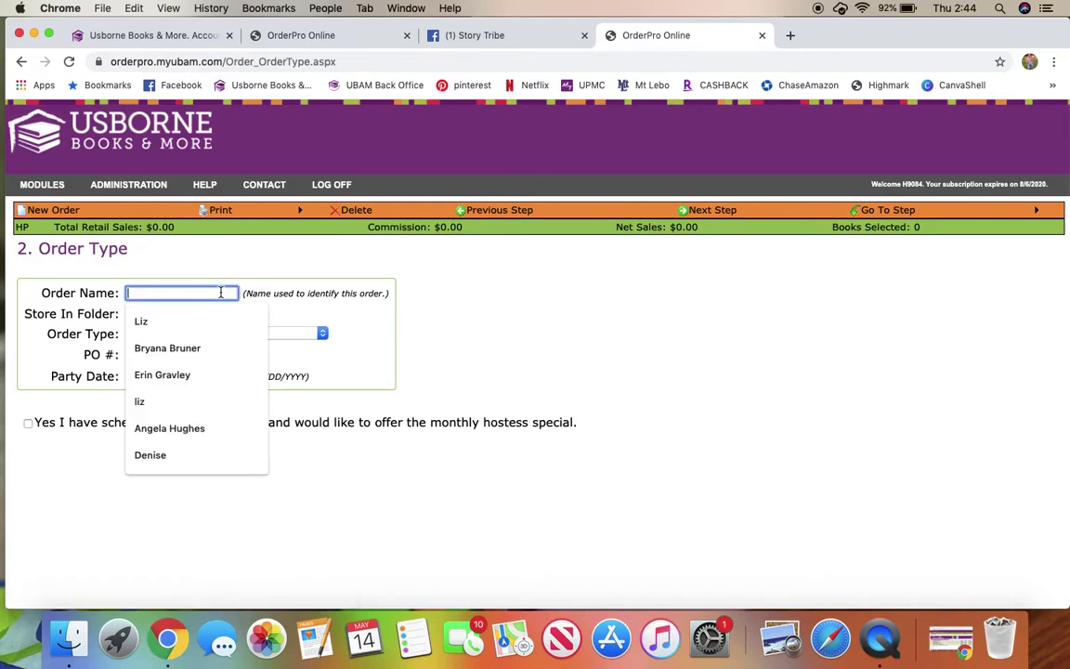
{"action": "left_click", "coordinate": [209, 323]}
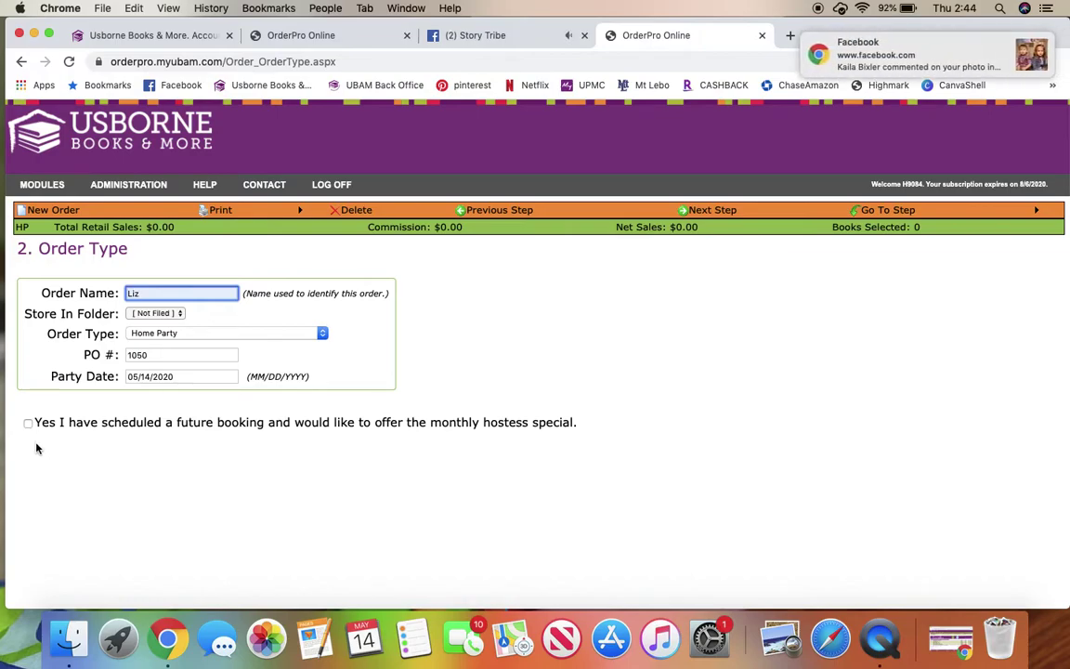
{"action": "left_click", "coordinate": [711, 210]}
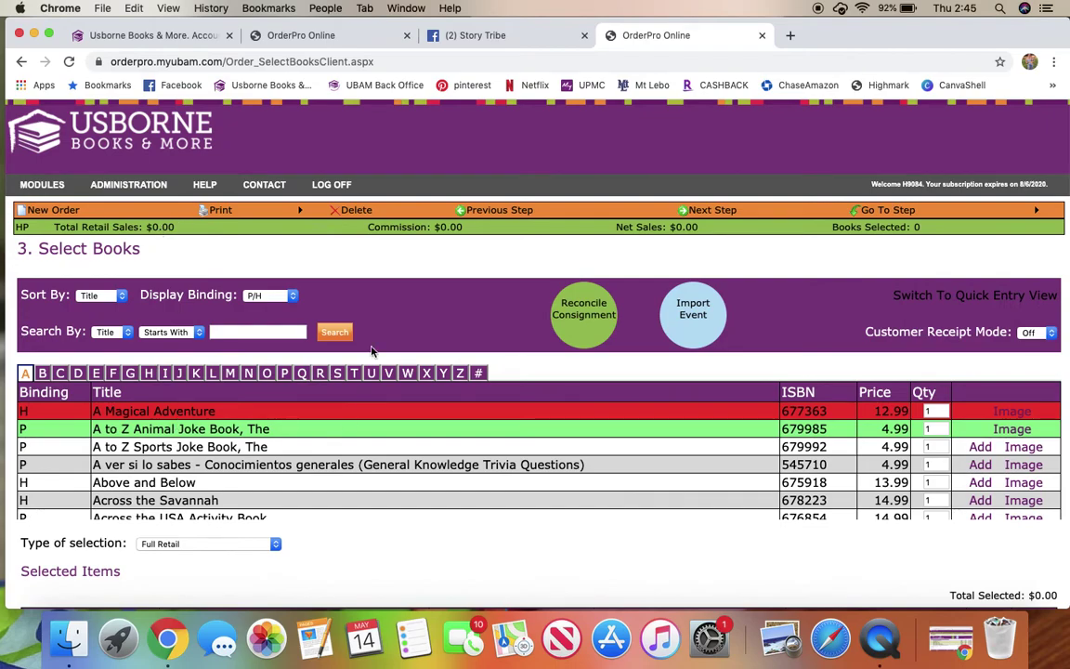
Step: Set the Type of selection to Free Host Rewards
{"action": "scroll", "coordinate": [257, 423], "scroll_direction": "down", "scroll_amount": 5}
{"action": "left_click", "coordinate": [275, 544]}
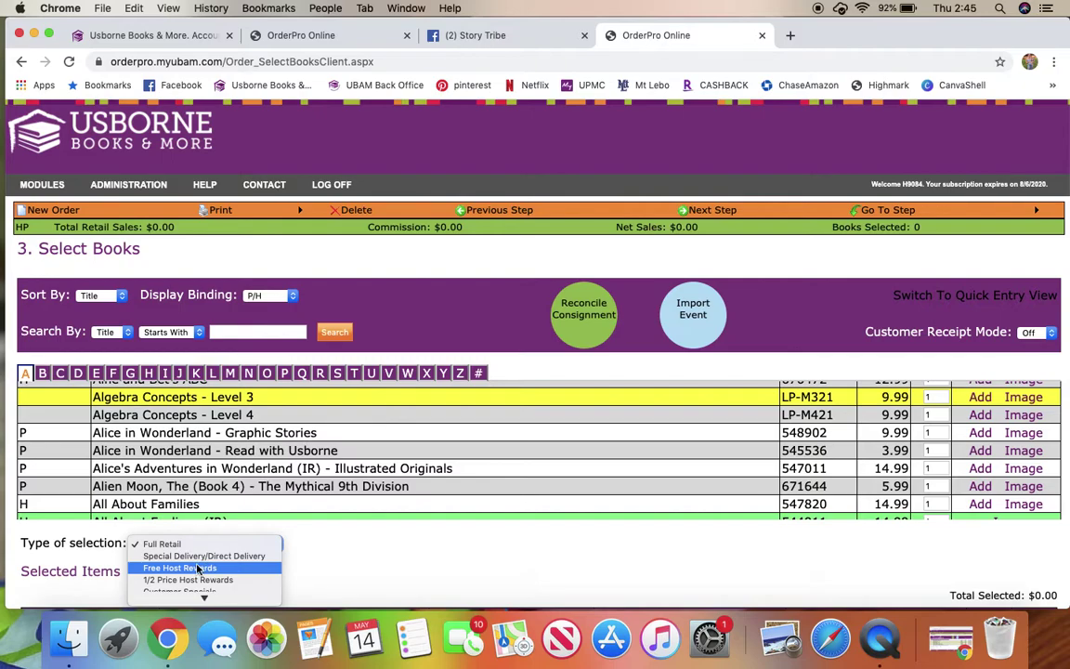
{"action": "left_click", "coordinate": [251, 568]}
{"action": "scroll", "coordinate": [437, 599], "scroll_direction": "down", "scroll_amount": 3}
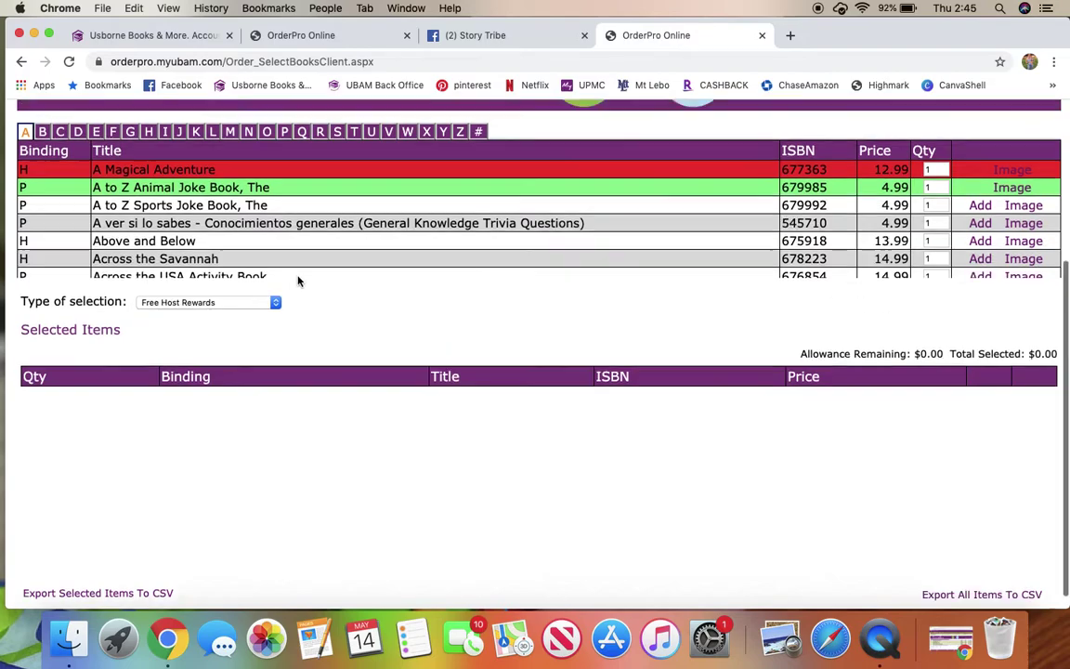
{"action": "scroll", "coordinate": [298, 281], "scroll_direction": "up", "scroll_amount": 2}
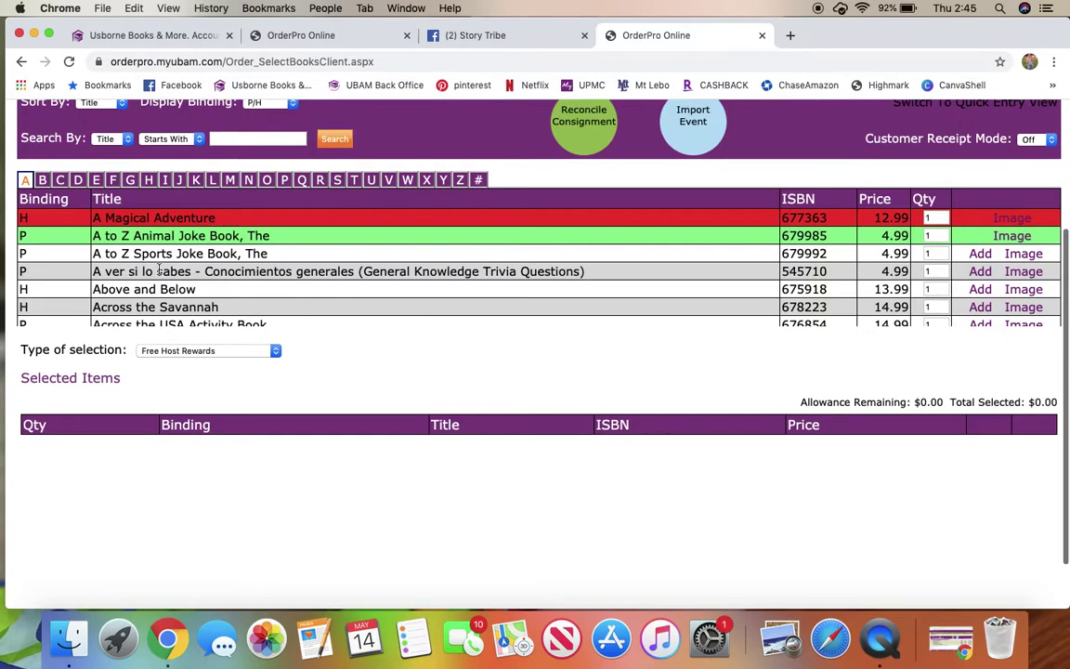
Step: Search for titles containing 'are you there' to list the Are You There Little… books
{"action": "left_click", "coordinate": [179, 139]}
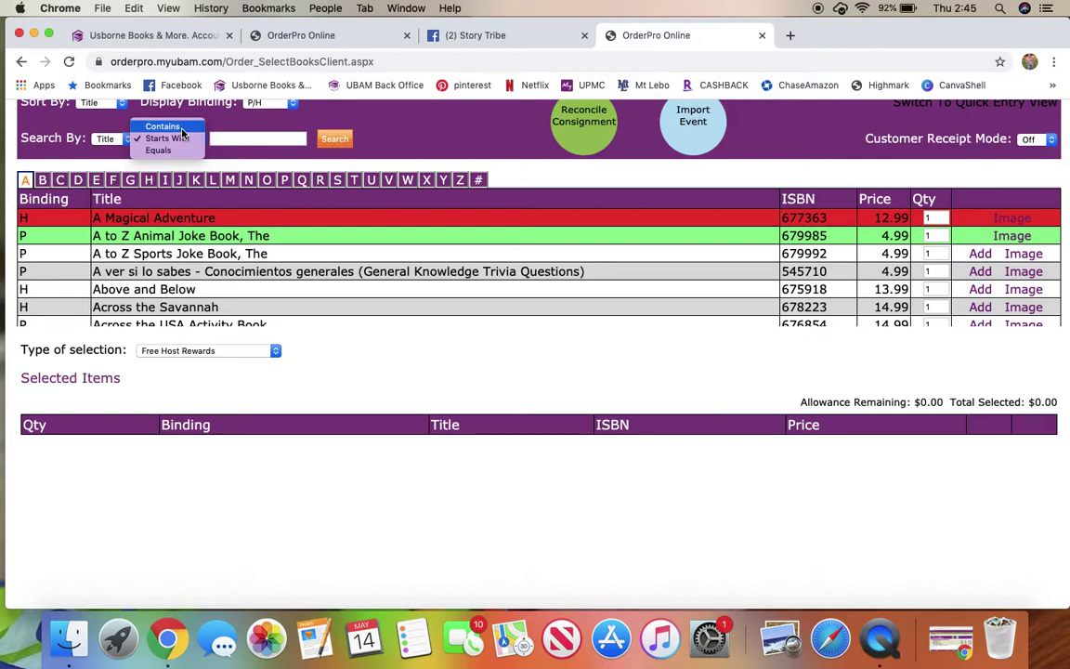
{"action": "left_click", "coordinate": [182, 129]}
{"action": "left_click", "coordinate": [232, 140]}
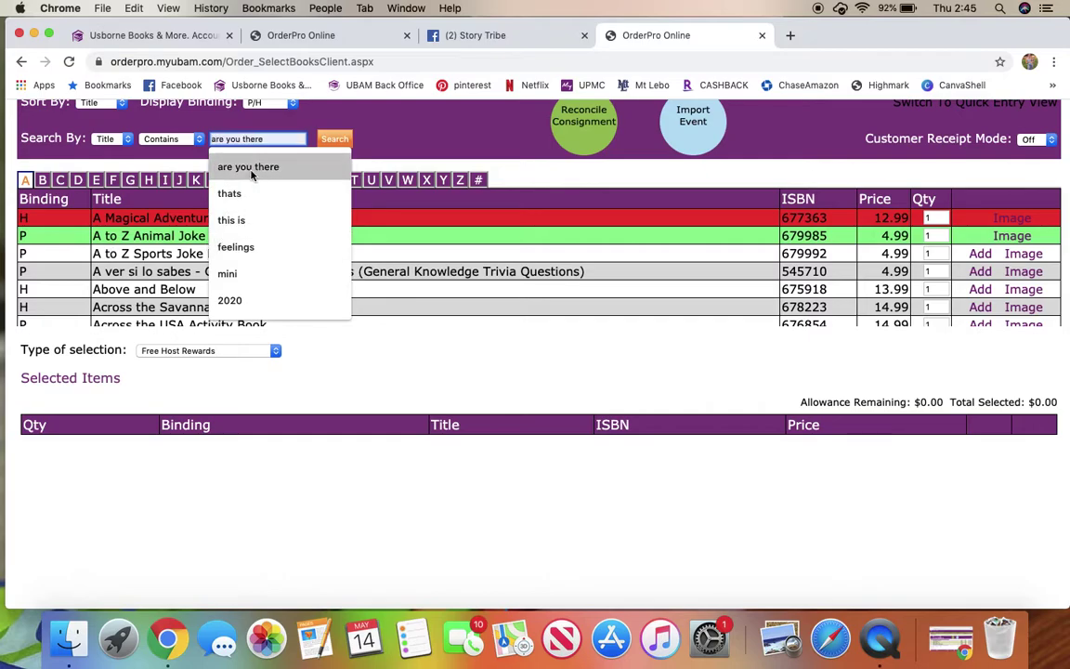
{"action": "left_click", "coordinate": [247, 167]}
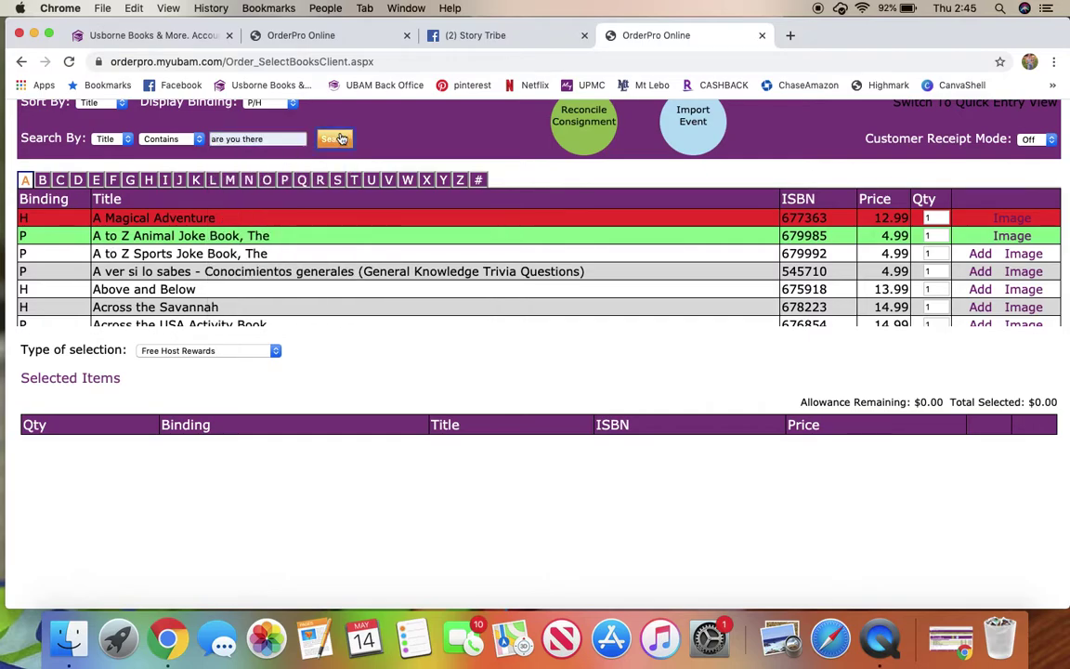
{"action": "left_click", "coordinate": [336, 138]}
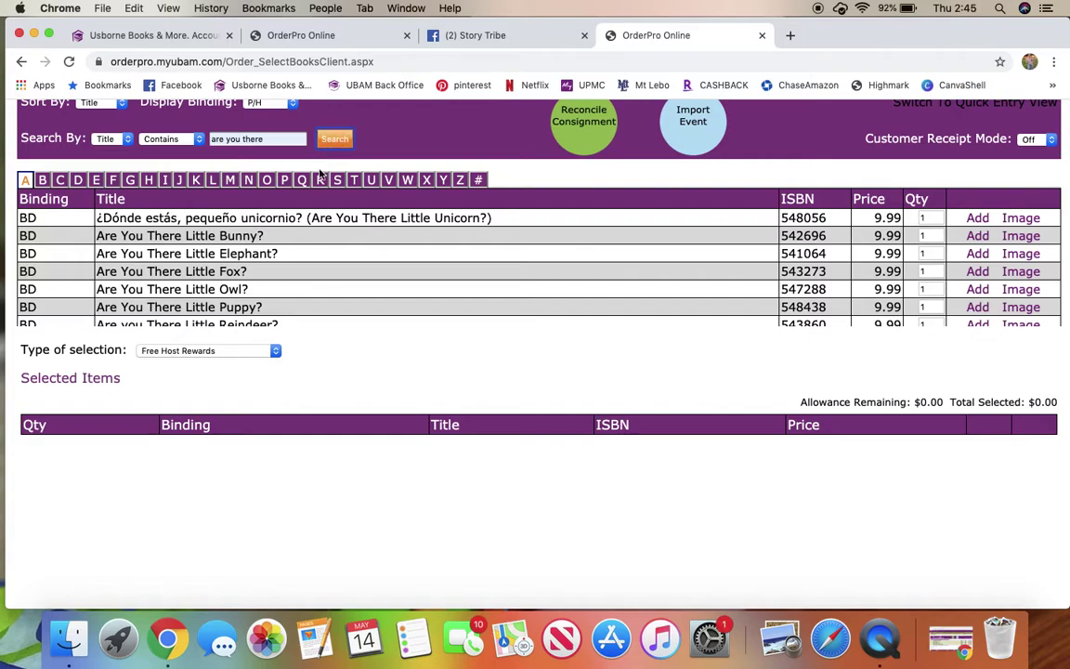
{"action": "scroll", "coordinate": [309, 364], "scroll_direction": "down", "scroll_amount": 1}
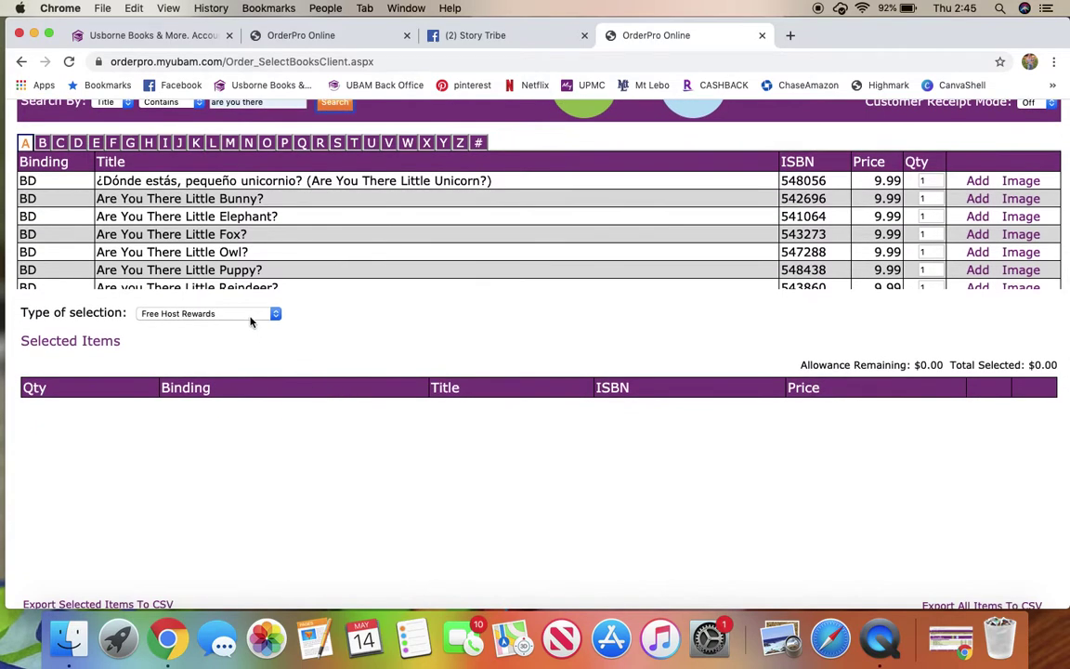
Step: Change the selection type from 1/2 Price Host Rewards to Party Bonus Books
{"action": "left_click", "coordinate": [246, 314]}
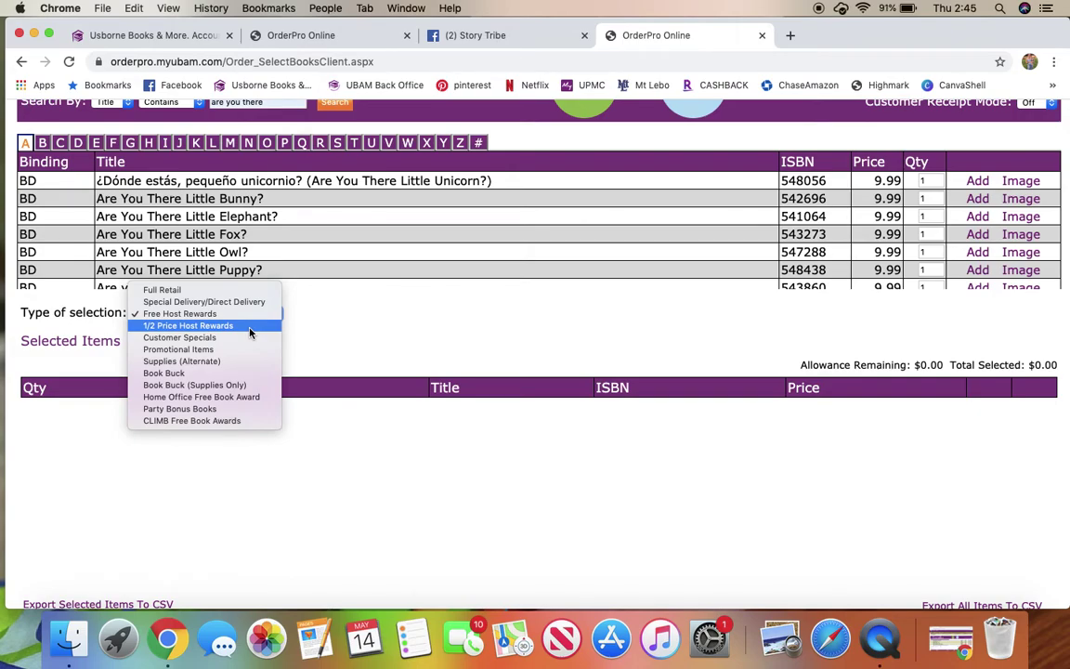
{"action": "left_click", "coordinate": [249, 327]}
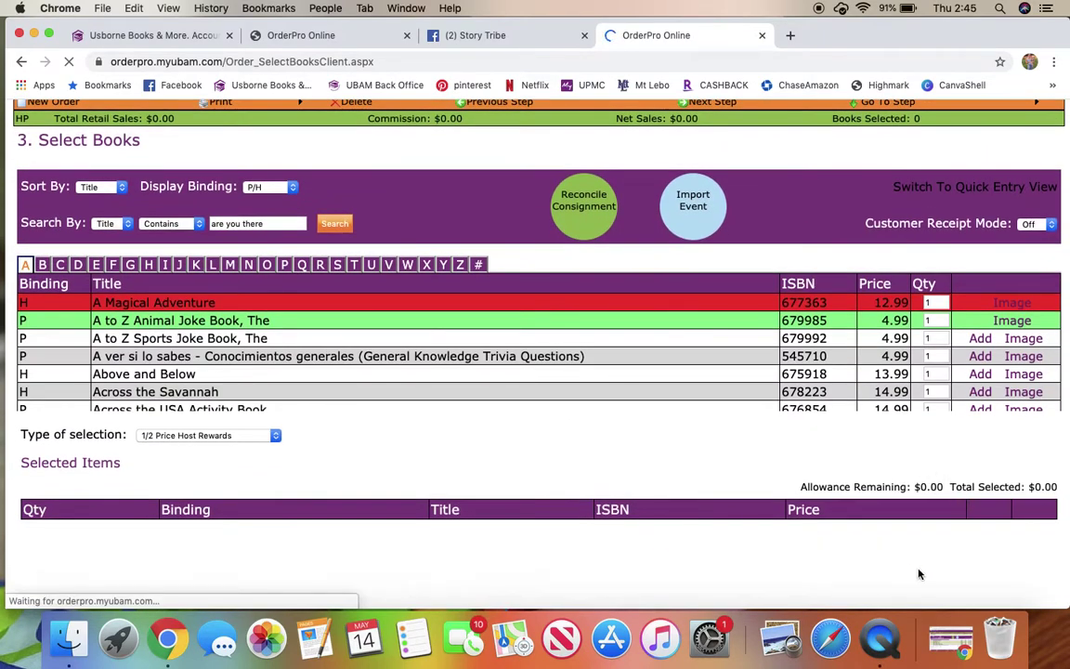
{"action": "scroll", "coordinate": [156, 447], "scroll_direction": "down", "scroll_amount": 2}
{"action": "scroll", "coordinate": [156, 448], "scroll_direction": "down", "scroll_amount": 1}
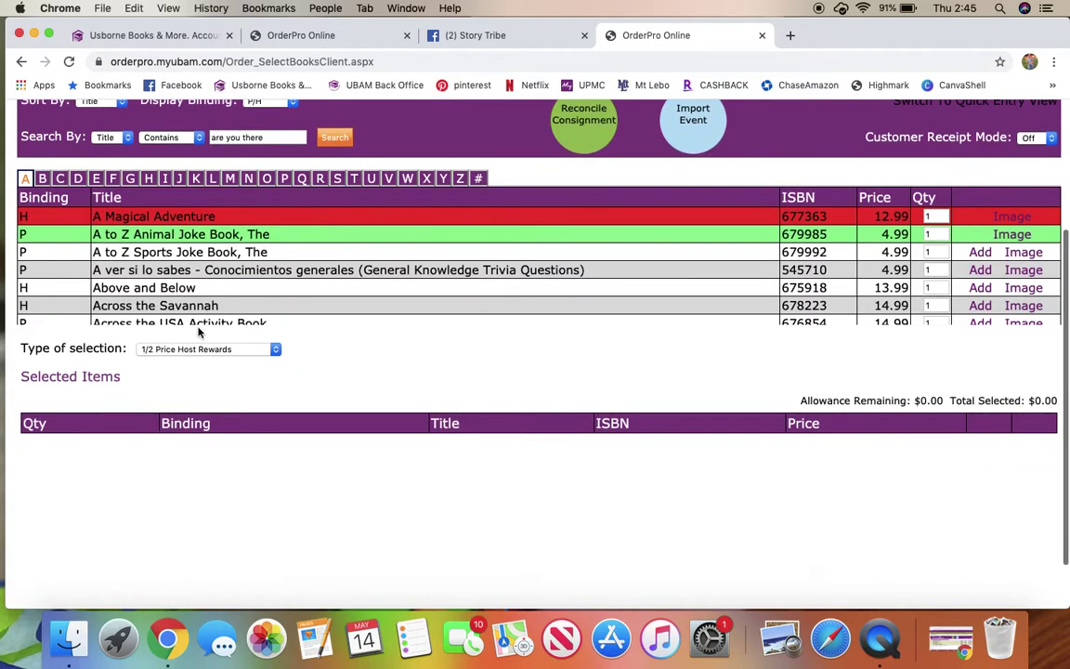
{"action": "left_click", "coordinate": [191, 351]}
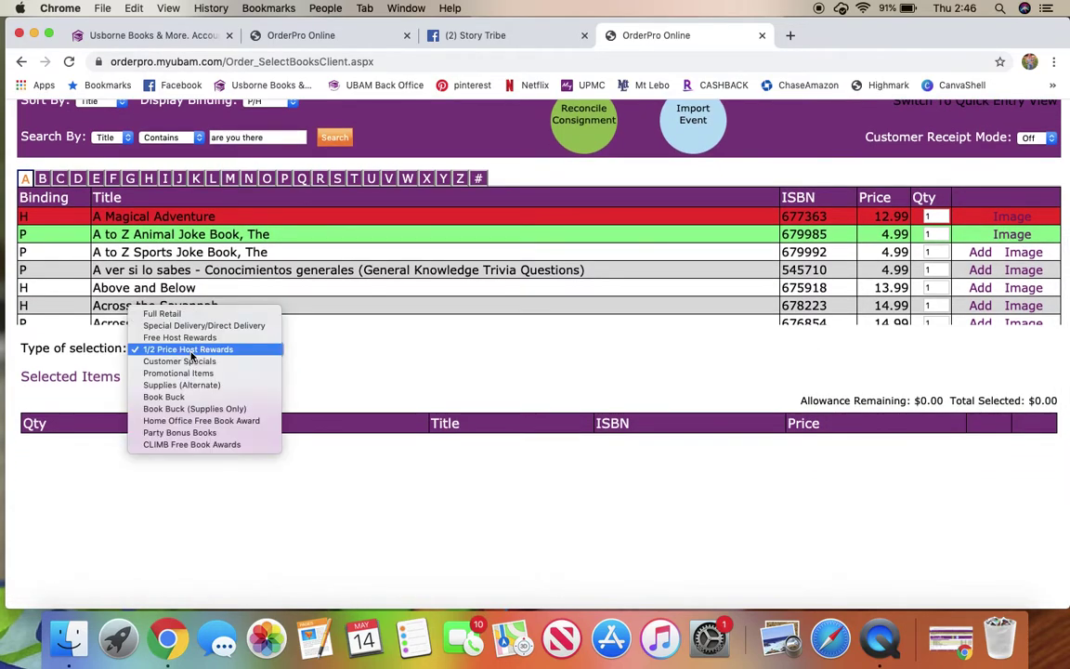
{"action": "left_click", "coordinate": [167, 433]}
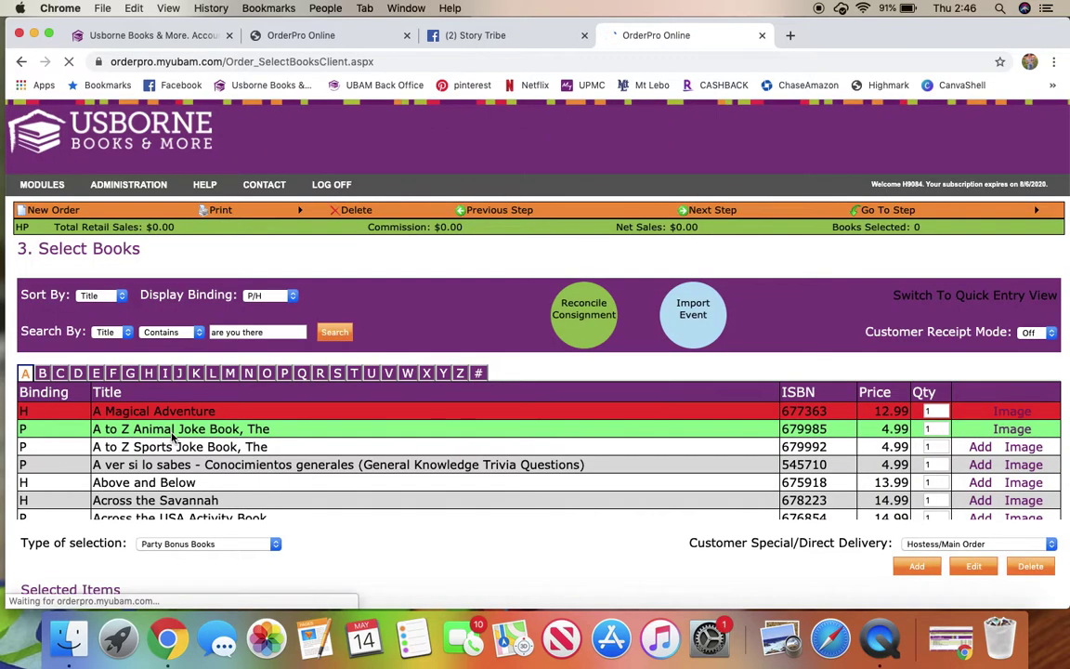
Step: Keep Party Bonus Books, set delivery to Hostess/Main Order, and Add, leaving Total Selected at $0.00
{"action": "scroll", "coordinate": [297, 525], "scroll_direction": "down", "scroll_amount": 3}
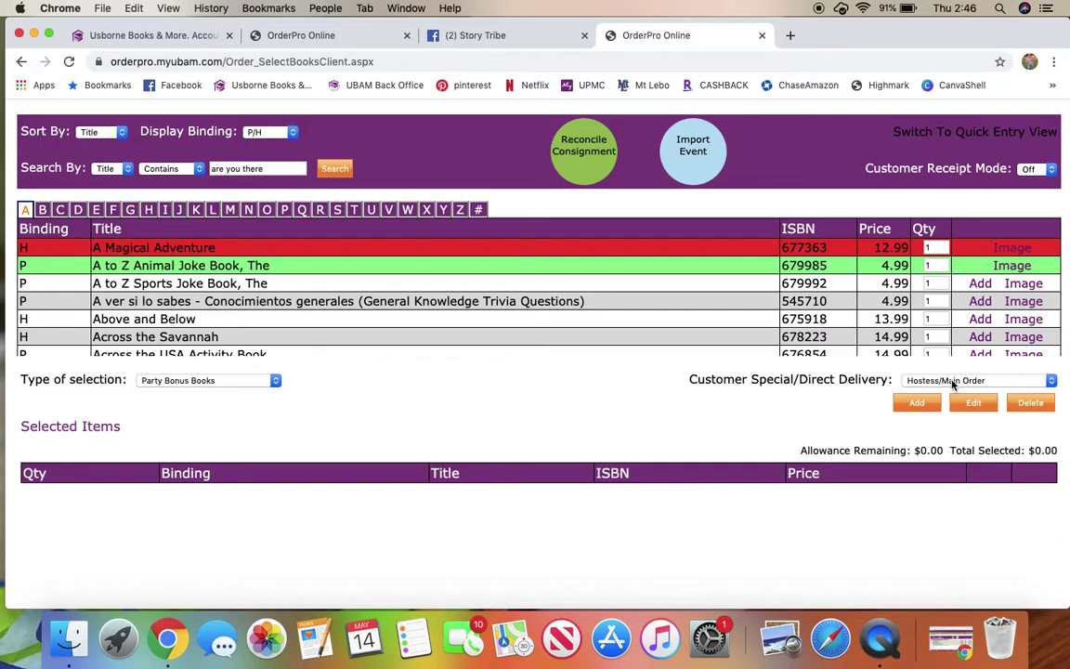
{"action": "left_click", "coordinate": [214, 382]}
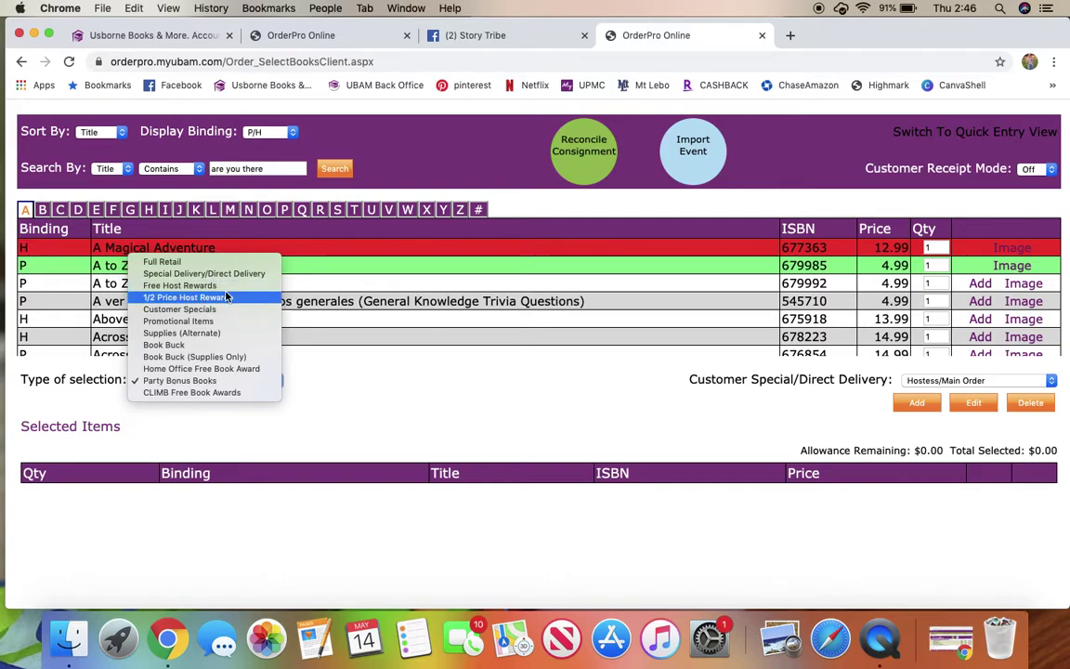
{"action": "left_click", "coordinate": [822, 365]}
{"action": "left_click", "coordinate": [919, 380]}
{"action": "left_click", "coordinate": [919, 380]}
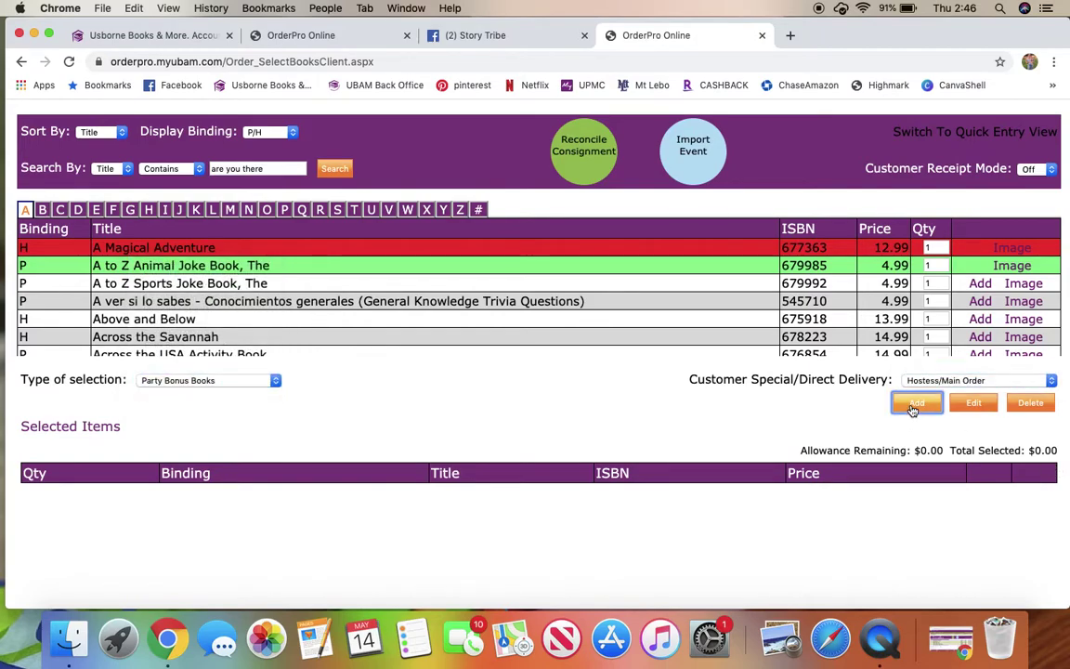
{"action": "left_click", "coordinate": [915, 405]}
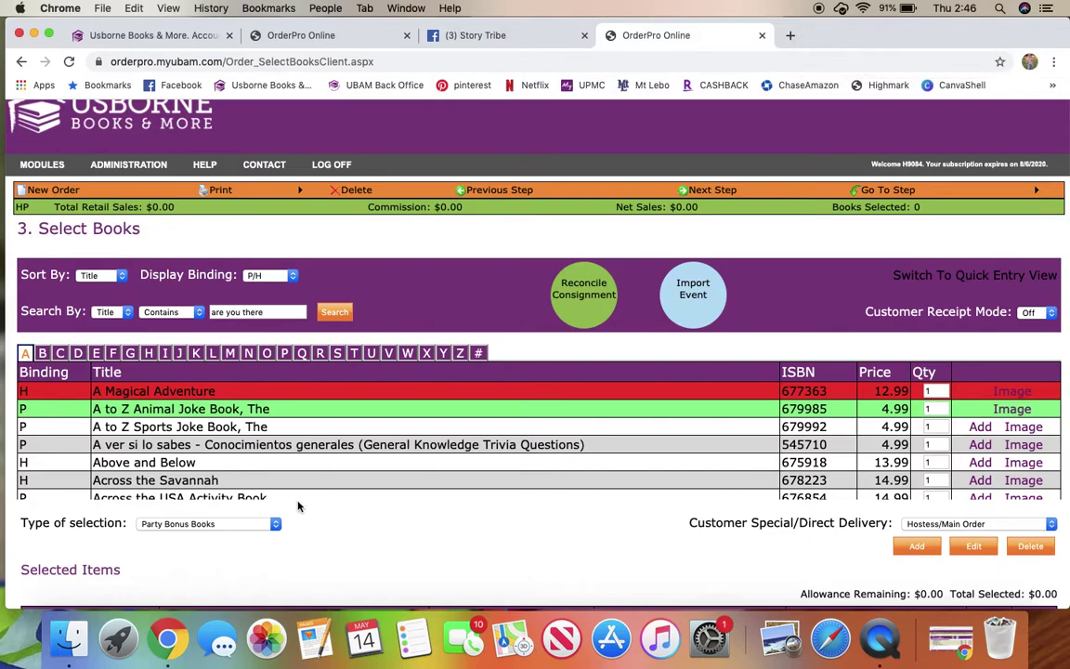
{"action": "scroll", "coordinate": [315, 483], "scroll_direction": "down", "scroll_amount": 2}
{"action": "scroll", "coordinate": [316, 498], "scroll_direction": "down", "scroll_amount": 3}
{"action": "scroll", "coordinate": [322, 556], "scroll_direction": "down", "scroll_amount": 3}
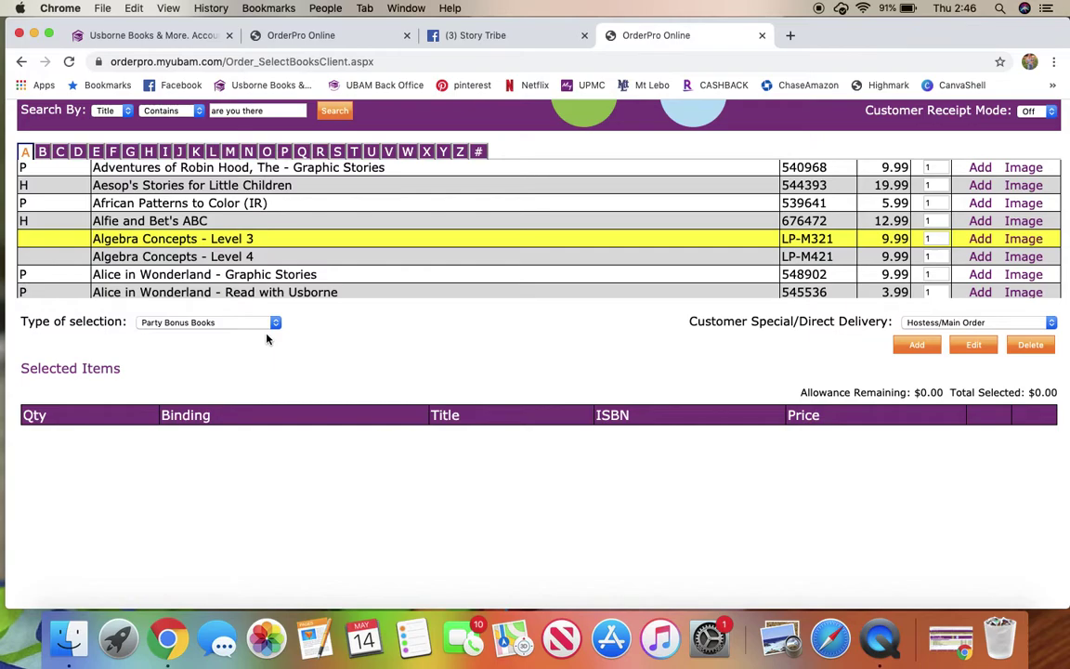
Step: Replace the title search text with 'mini' and run the search
{"action": "scroll", "coordinate": [399, 356], "scroll_direction": "up", "scroll_amount": 2}
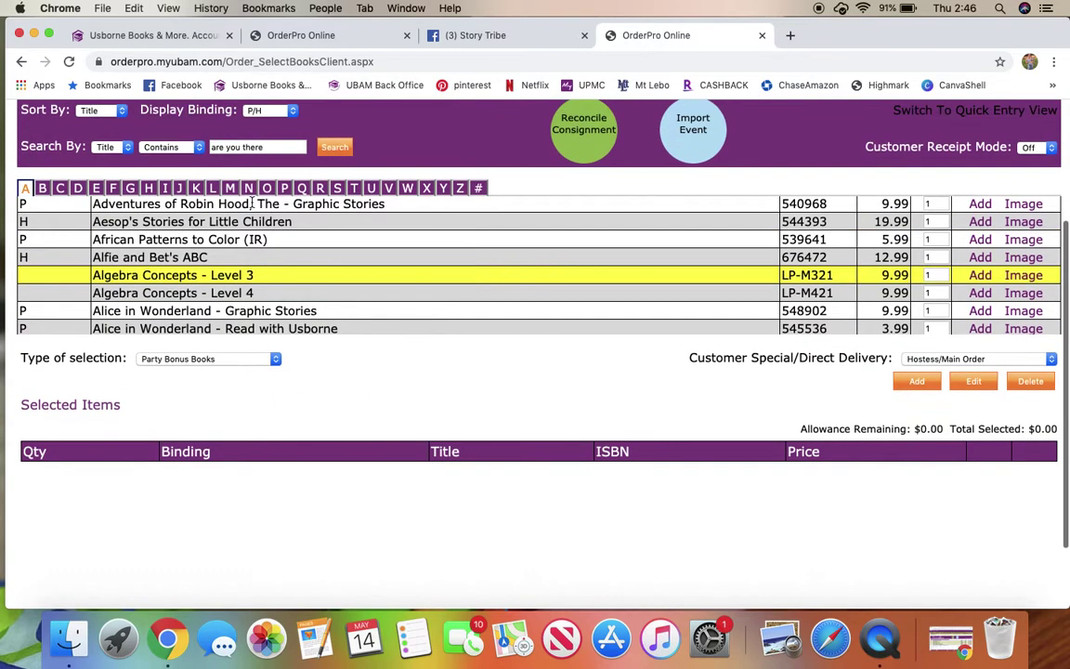
{"action": "left_click_drag", "start_coordinate": [283, 146], "coordinate": [136, 133]}
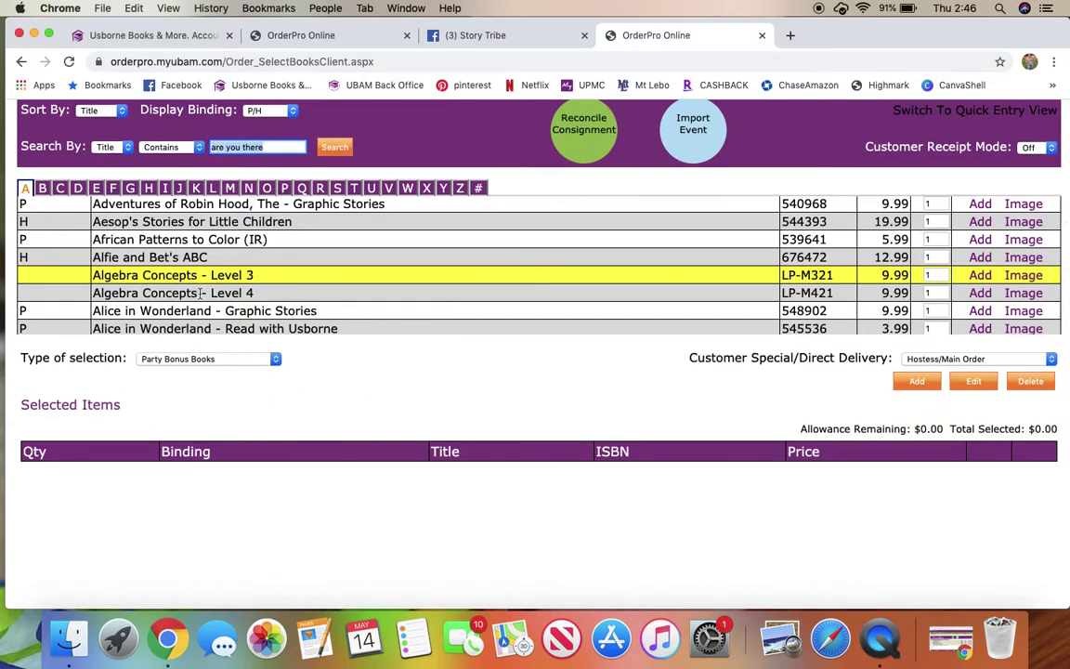
{"action": "type", "text": "mini"}
{"action": "key", "text": "Return"}
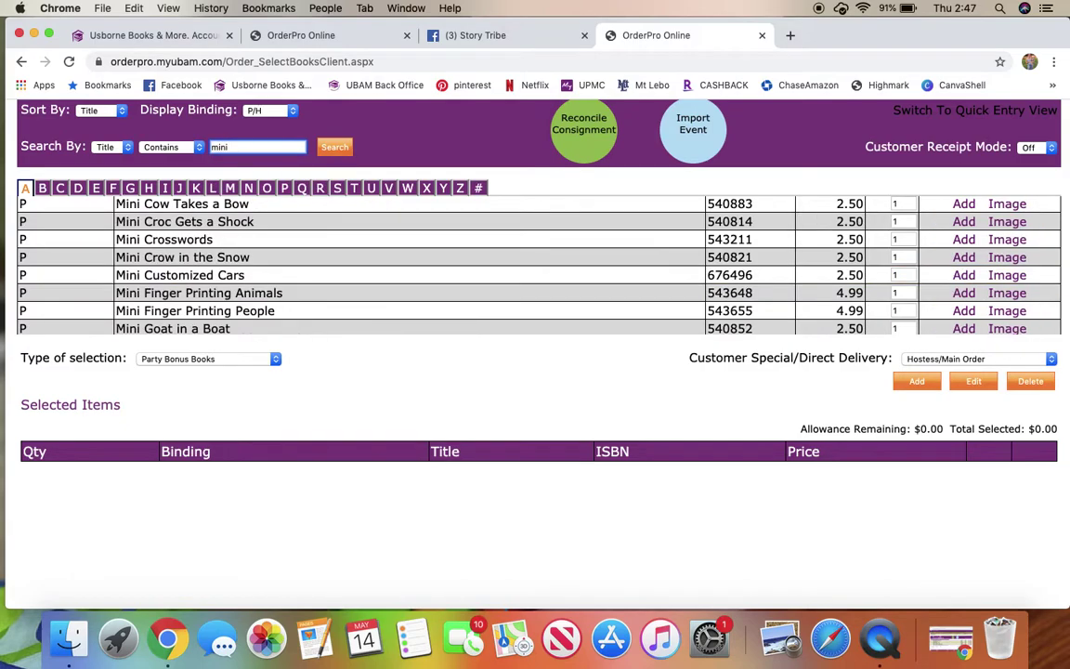
Step: Browse the Mini results and switch the selection type to Free Host Rewards
{"action": "scroll", "coordinate": [320, 298], "scroll_direction": "up", "scroll_amount": 5}
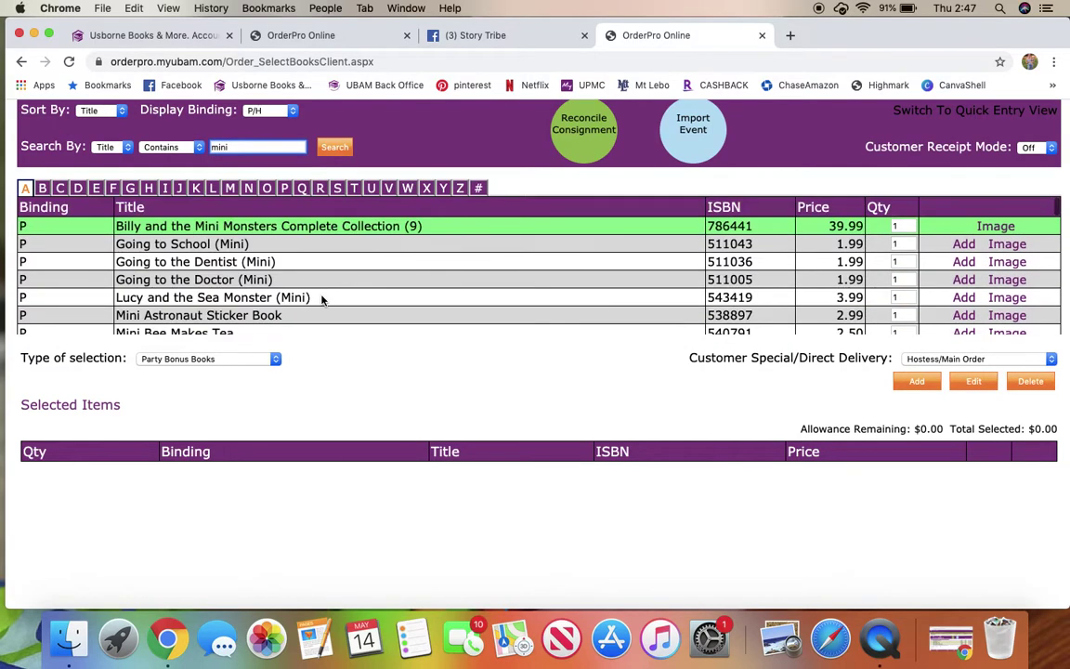
{"action": "scroll", "coordinate": [322, 299], "scroll_direction": "down", "scroll_amount": 3}
{"action": "scroll", "coordinate": [322, 299], "scroll_direction": "down", "scroll_amount": 5}
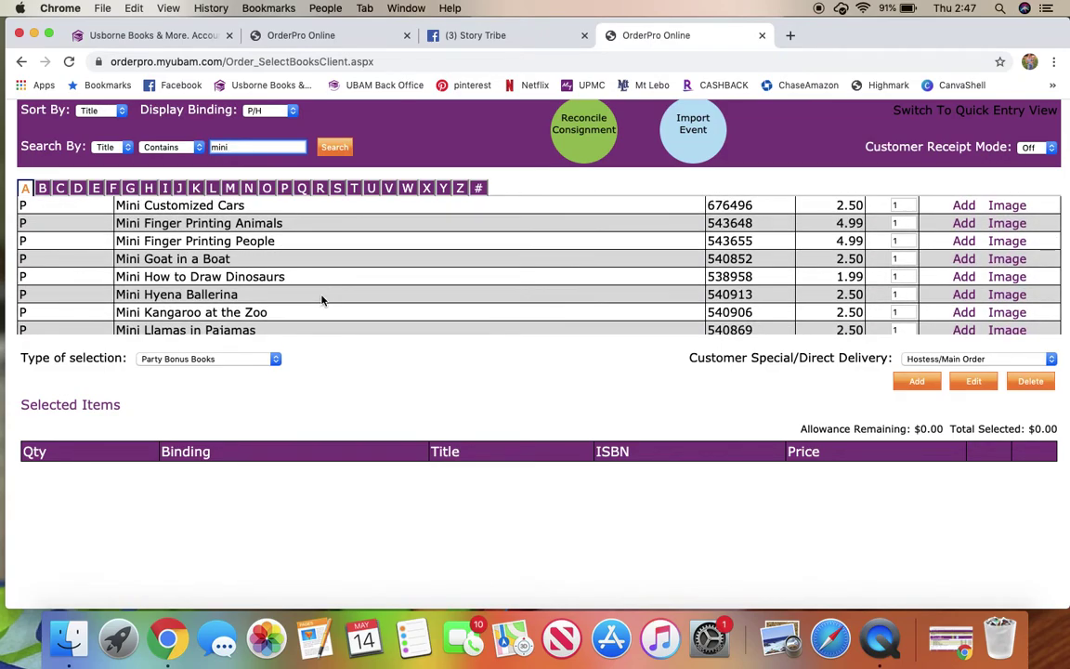
{"action": "scroll", "coordinate": [810, 299], "scroll_direction": "down", "scroll_amount": 5}
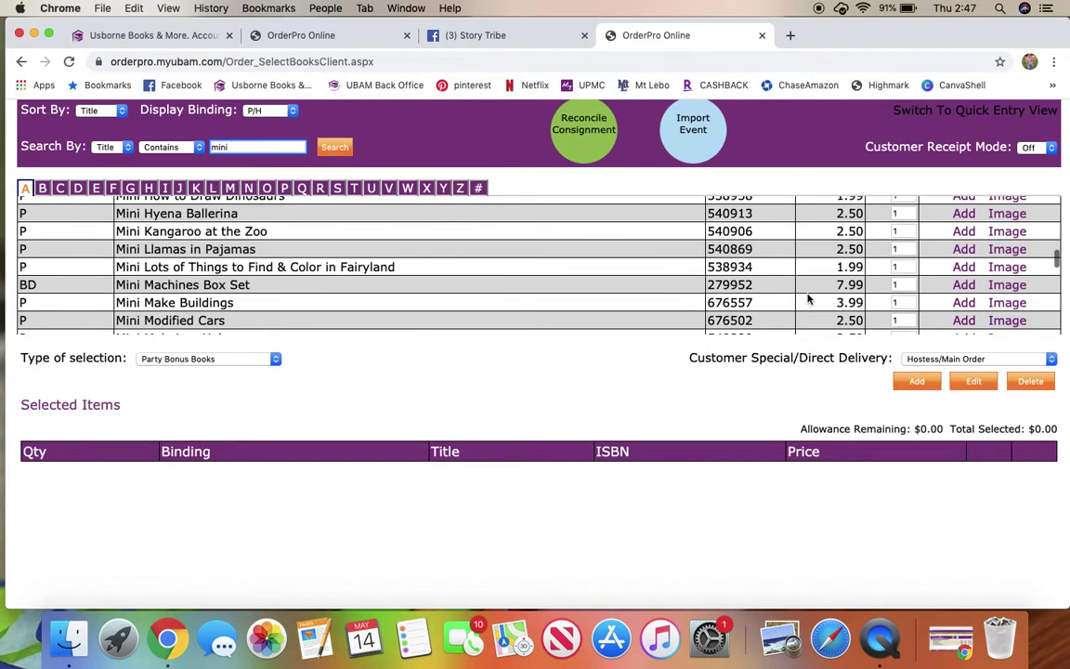
{"action": "scroll", "coordinate": [809, 299], "scroll_direction": "down", "scroll_amount": 8}
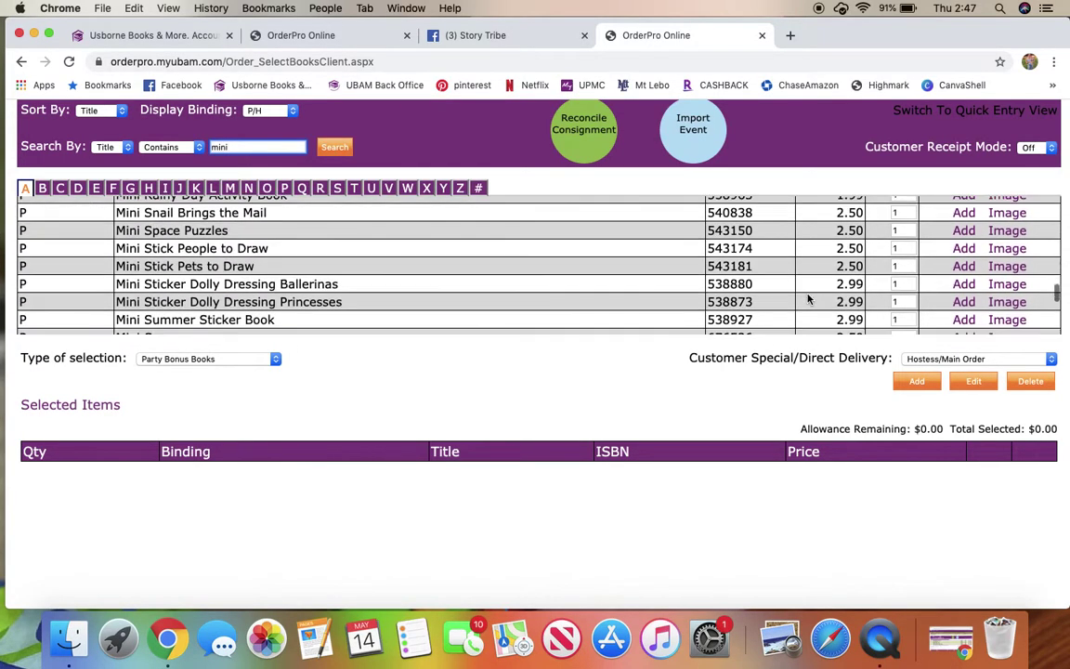
{"action": "scroll", "coordinate": [809, 299], "scroll_direction": "down", "scroll_amount": 8}
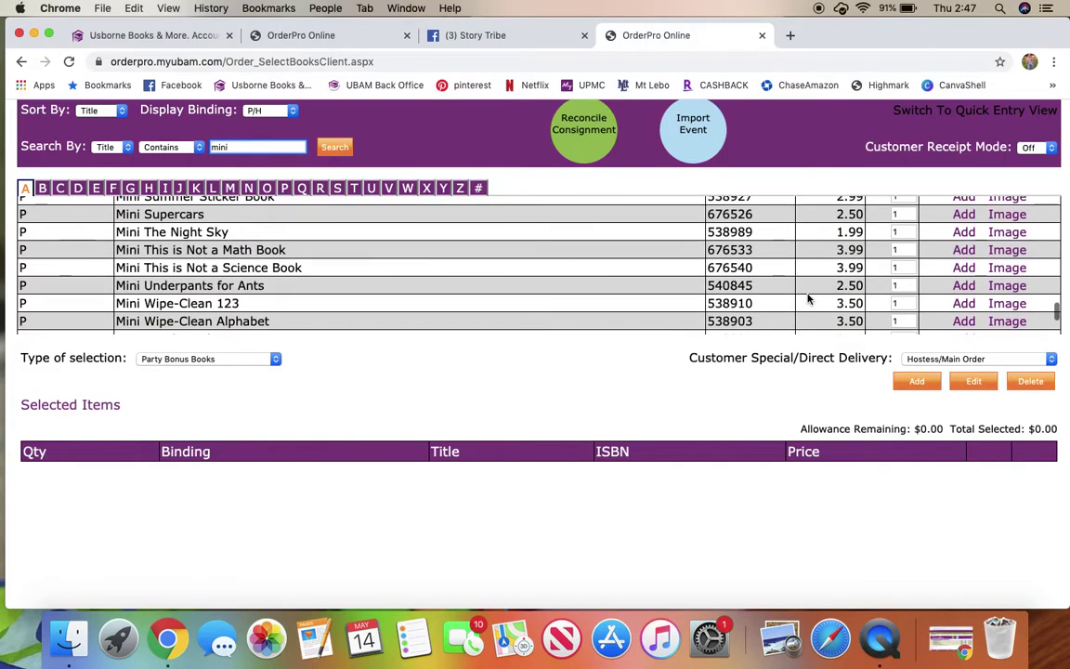
{"action": "scroll", "coordinate": [809, 299], "scroll_direction": "up", "scroll_amount": 20}
{"action": "scroll", "coordinate": [727, 243], "scroll_direction": "down", "scroll_amount": 3}
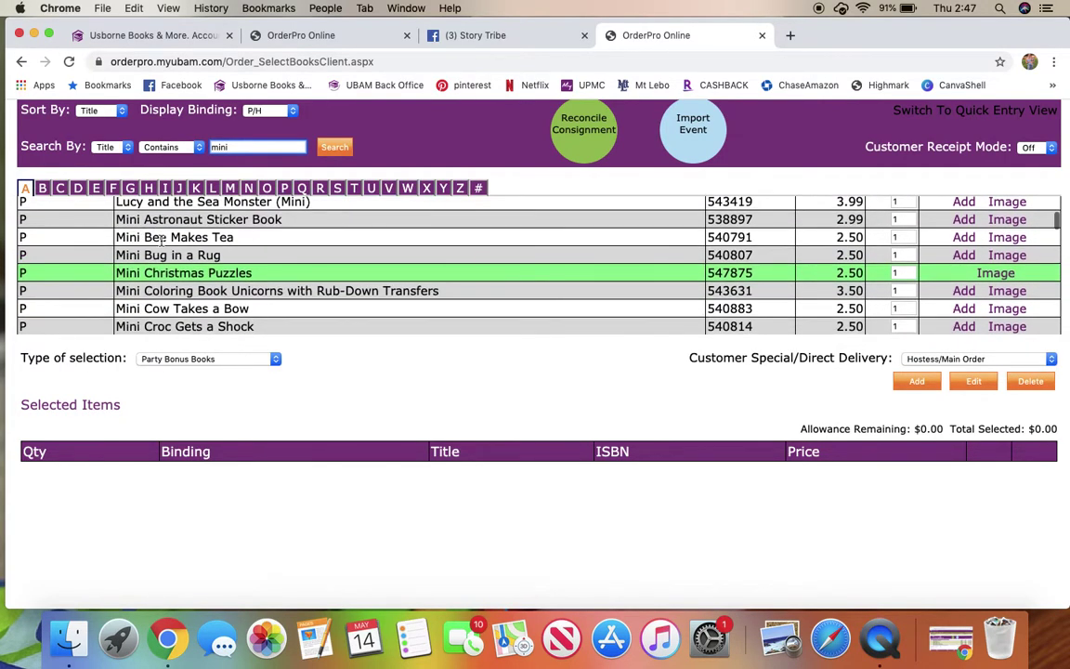
{"action": "scroll", "coordinate": [149, 279], "scroll_direction": "down", "scroll_amount": 2}
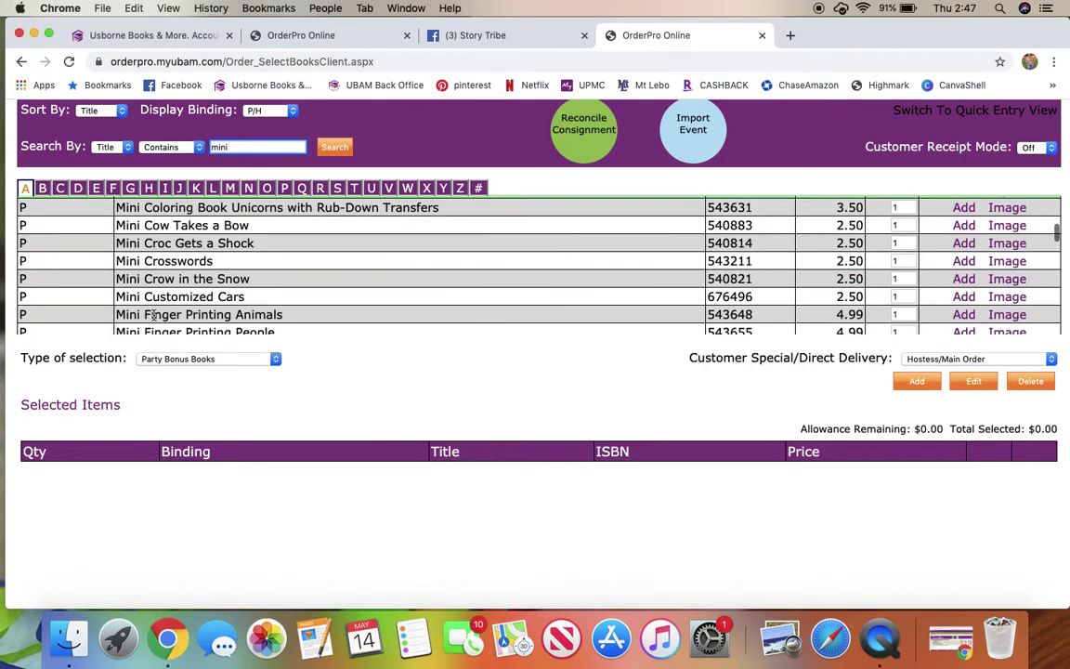
{"action": "scroll", "coordinate": [154, 316], "scroll_direction": "down", "scroll_amount": 2}
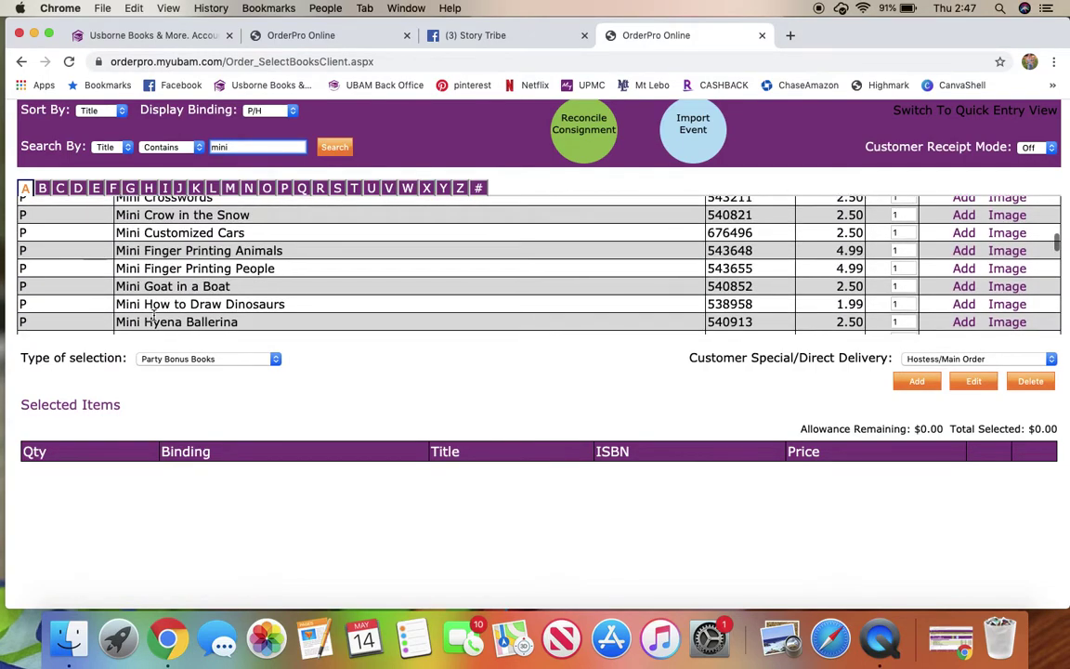
{"action": "left_click", "coordinate": [266, 361]}
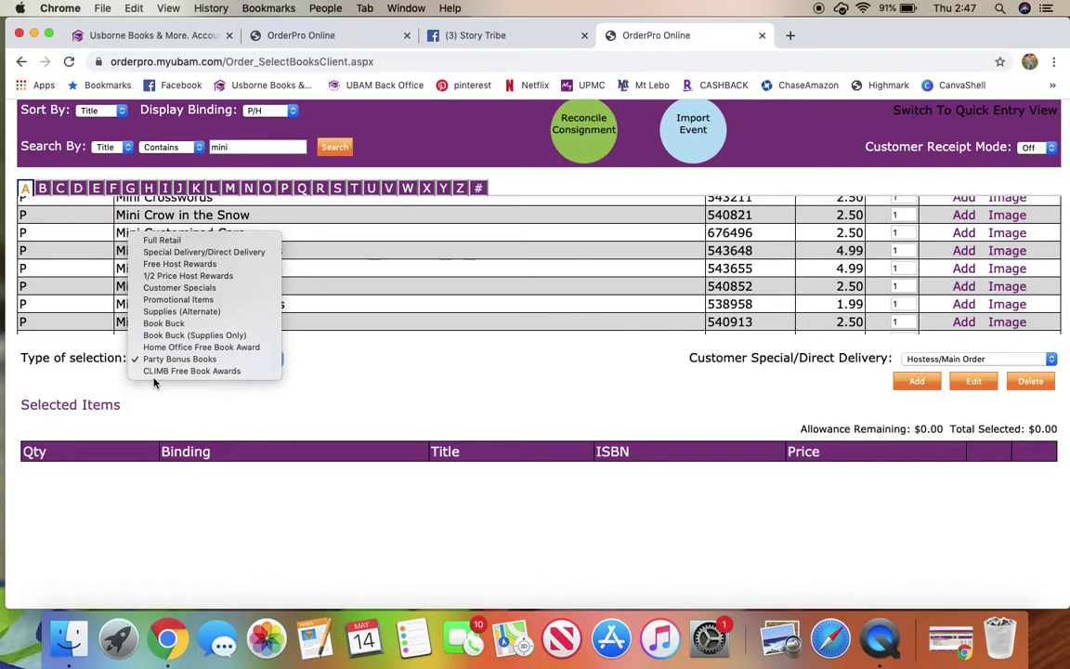
{"action": "left_click", "coordinate": [167, 264]}
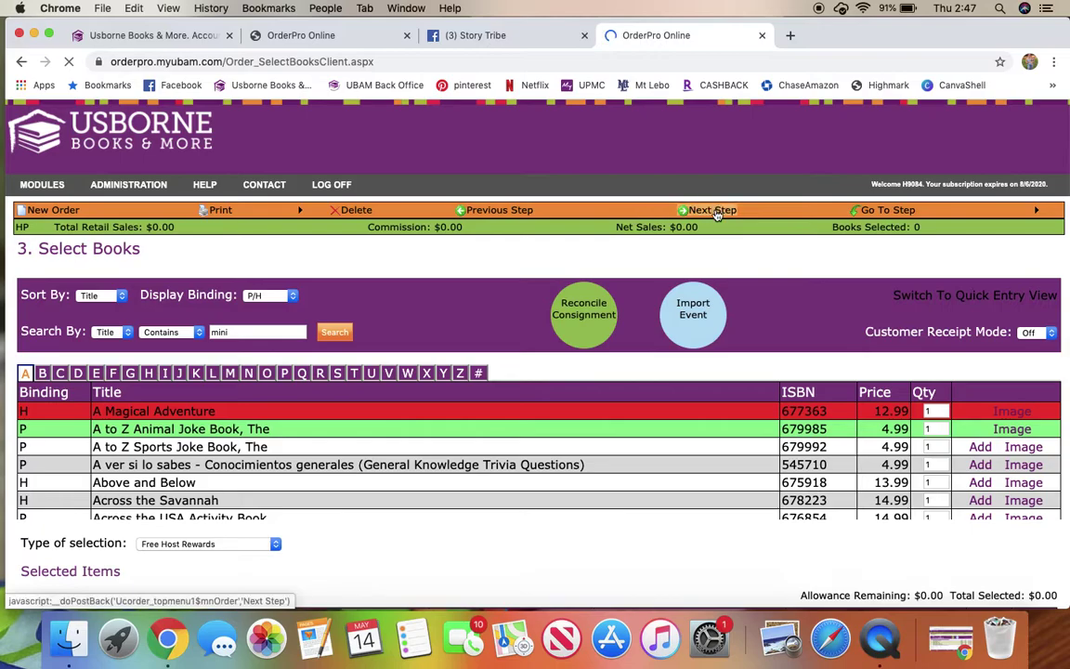
Step: Go to the Order Summary step and check that every total, including Total Due, is $0.00
{"action": "left_click", "coordinate": [713, 210]}
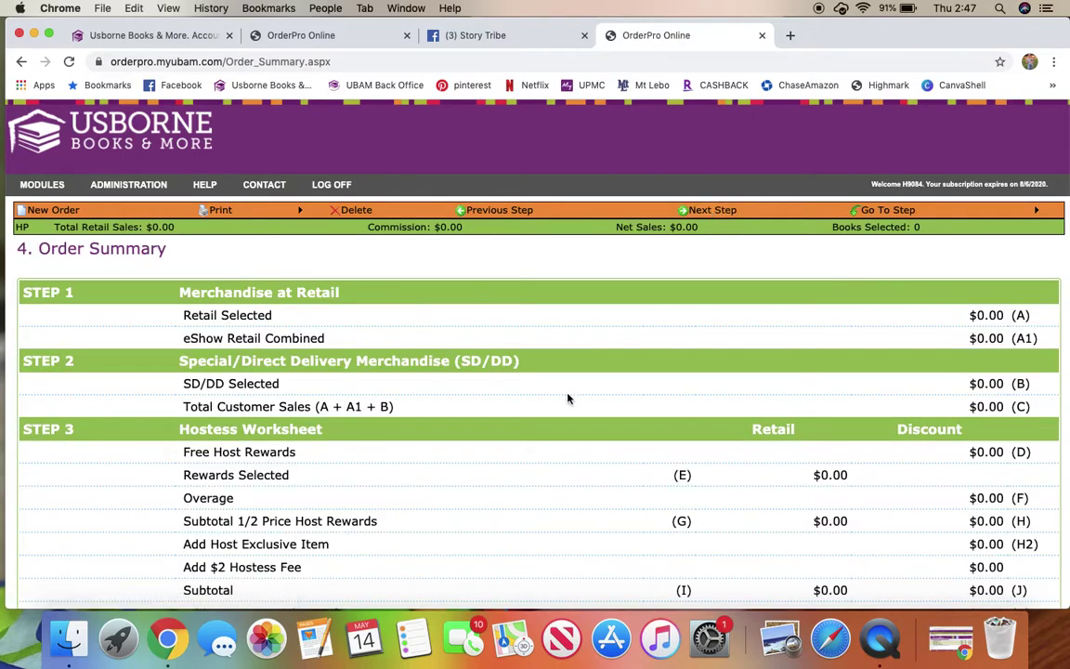
{"action": "scroll", "coordinate": [566, 399], "scroll_direction": "down", "scroll_amount": 15}
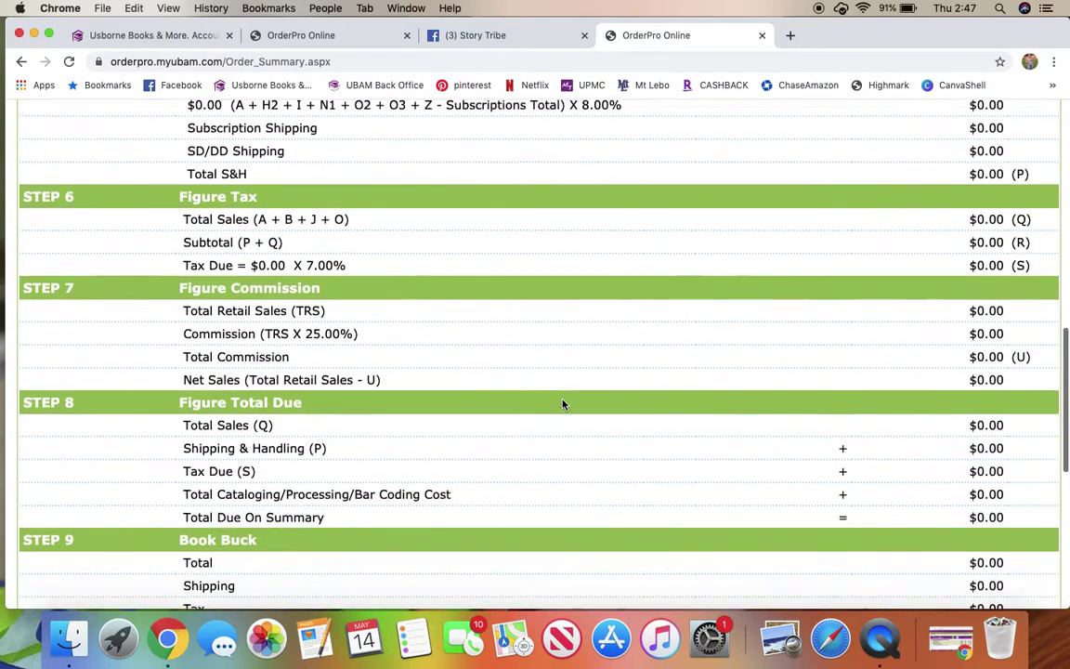
{"action": "scroll", "coordinate": [562, 404], "scroll_direction": "down", "scroll_amount": 3}
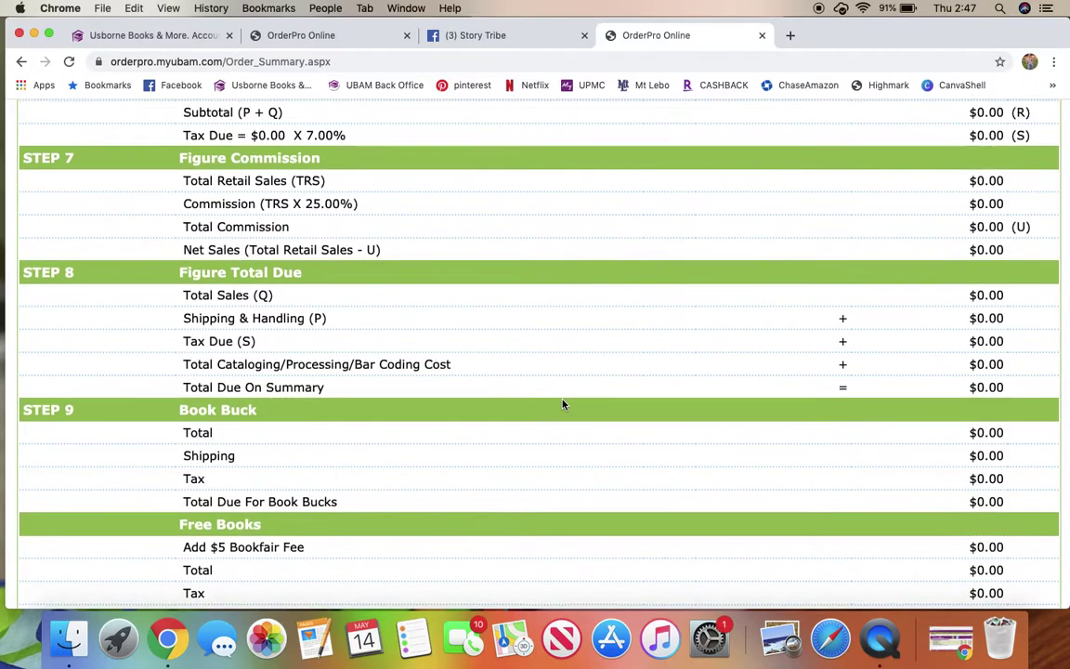
{"action": "scroll", "coordinate": [562, 404], "scroll_direction": "down", "scroll_amount": 5}
{"action": "scroll", "coordinate": [562, 404], "scroll_direction": "down", "scroll_amount": 5}
{"action": "scroll", "coordinate": [562, 404], "scroll_direction": "up", "scroll_amount": 20}
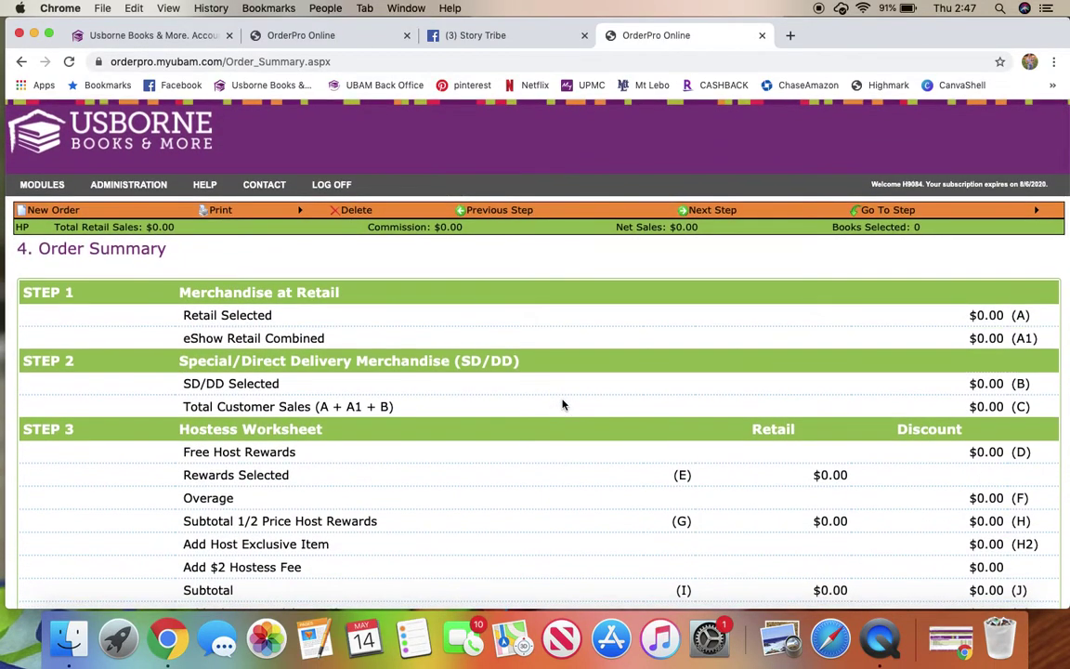